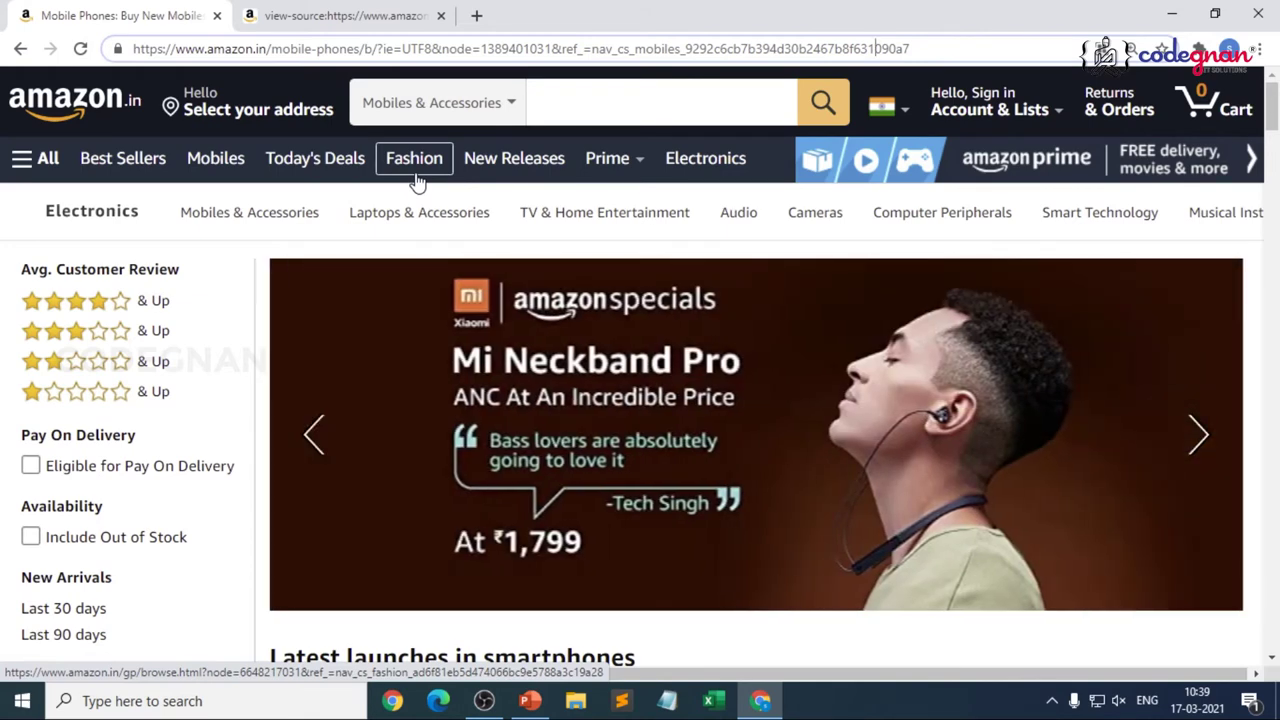
Switch from the browser to a new Command Prompt window.
scroll(423, 260, "down", 5)
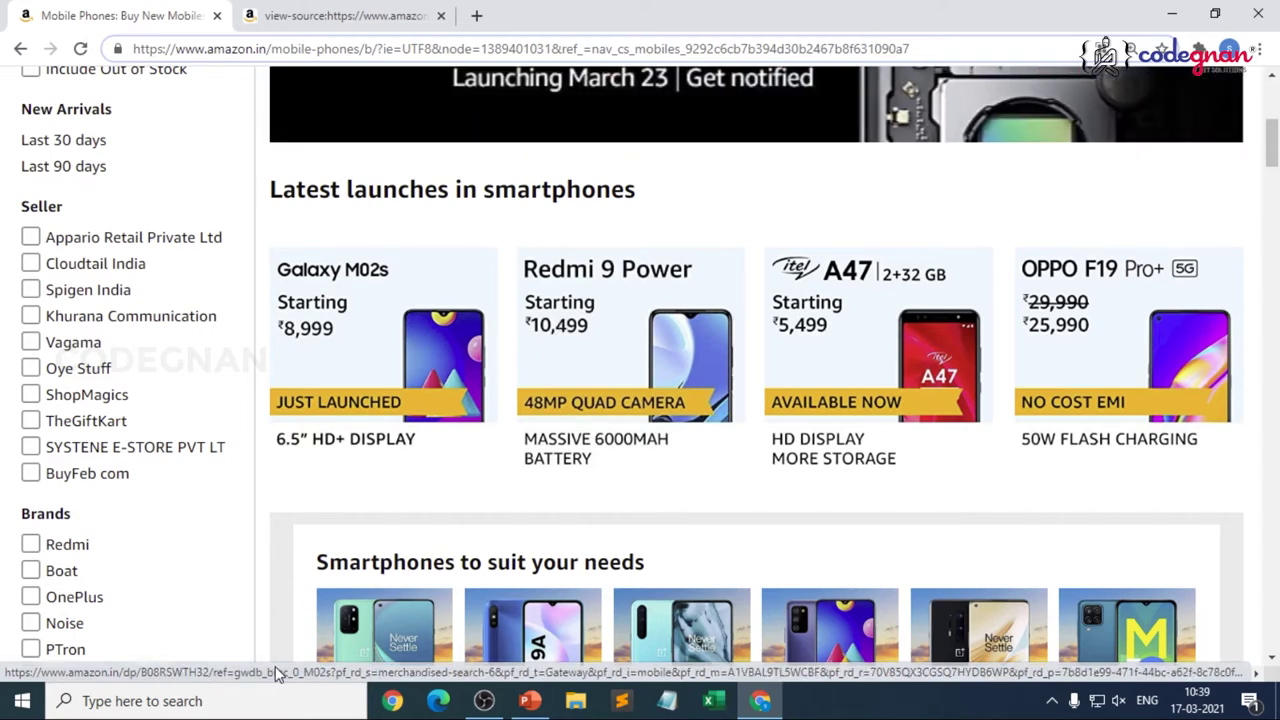
left_click(260, 707)
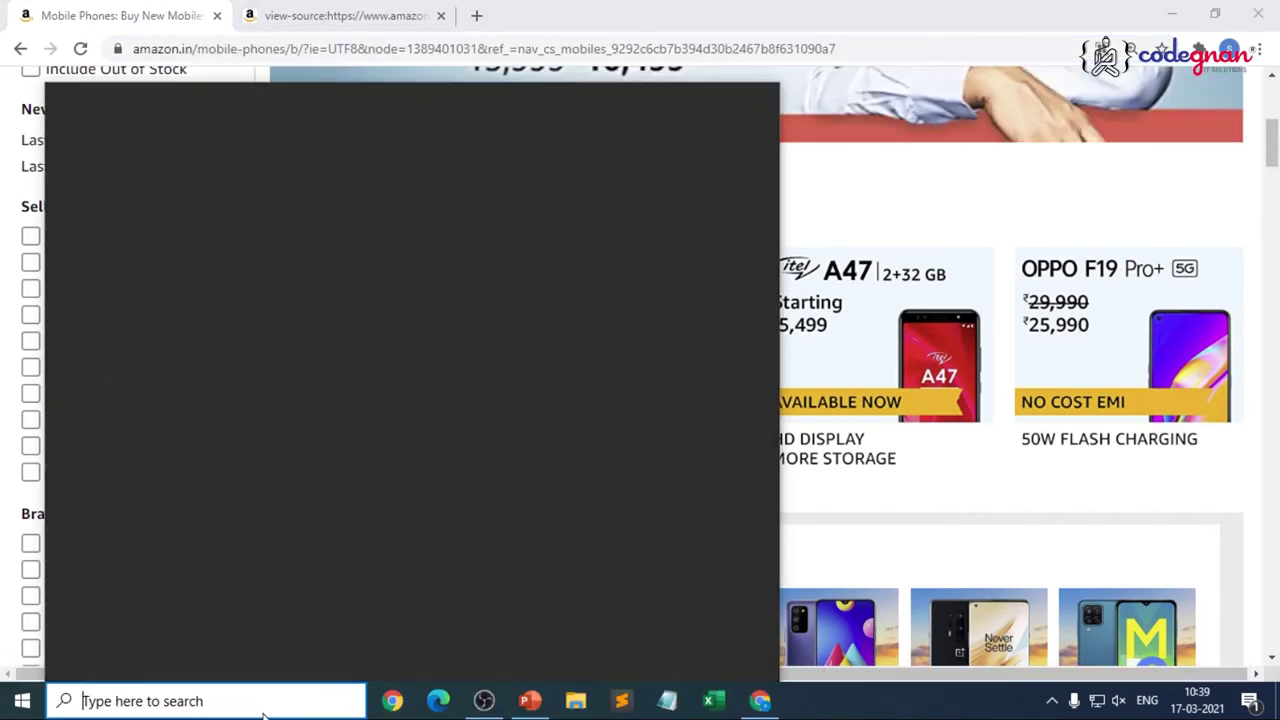
type("cmd")
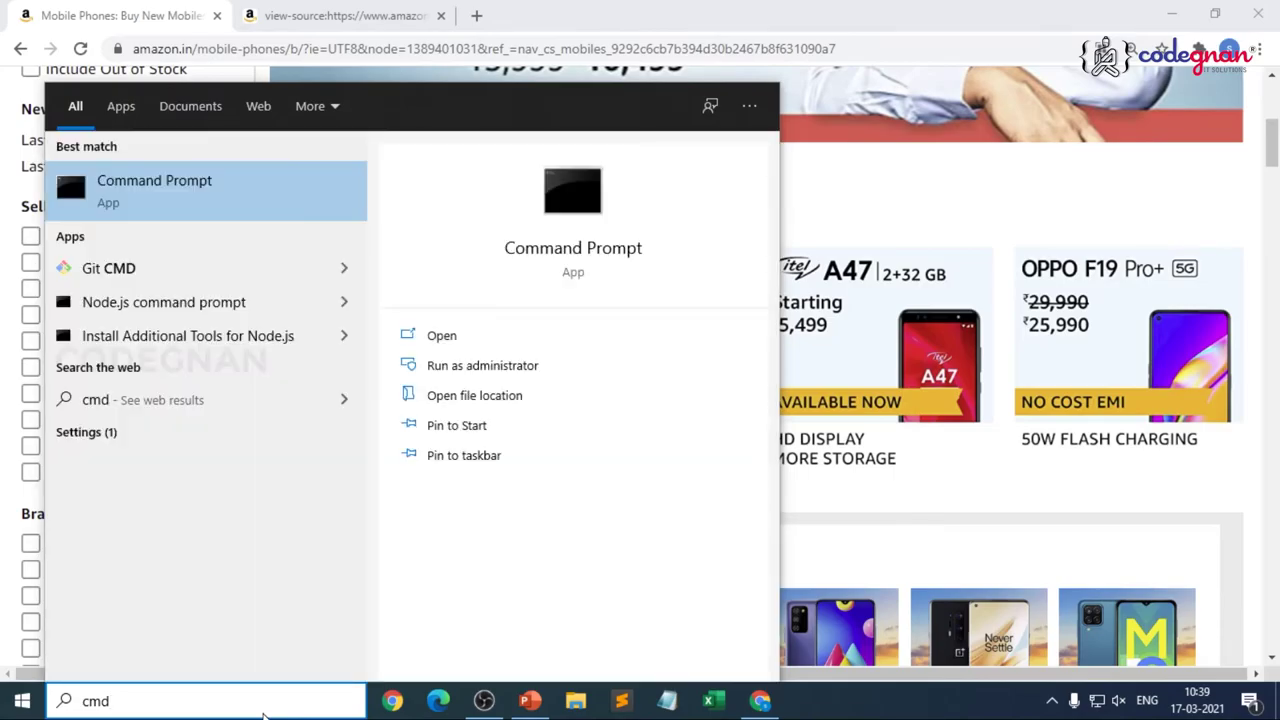
key("Return")
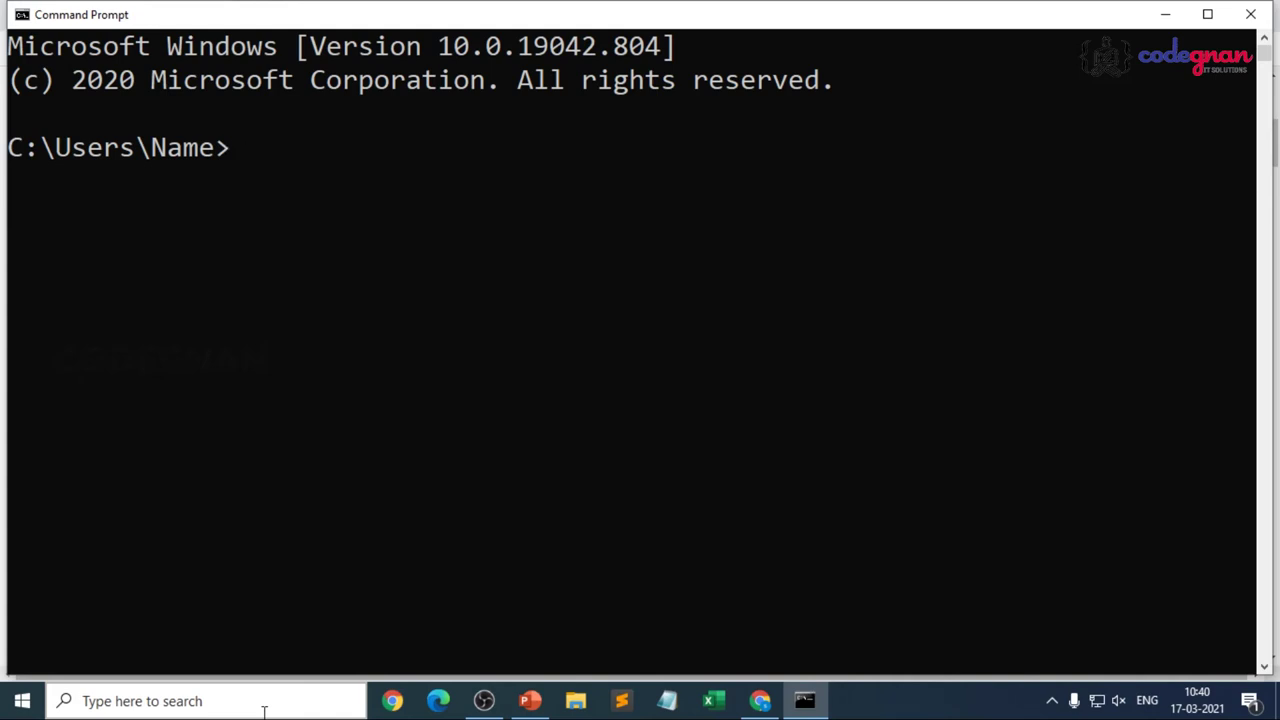
Install Flask by running pip install flask at the command line.
type("pip ins")
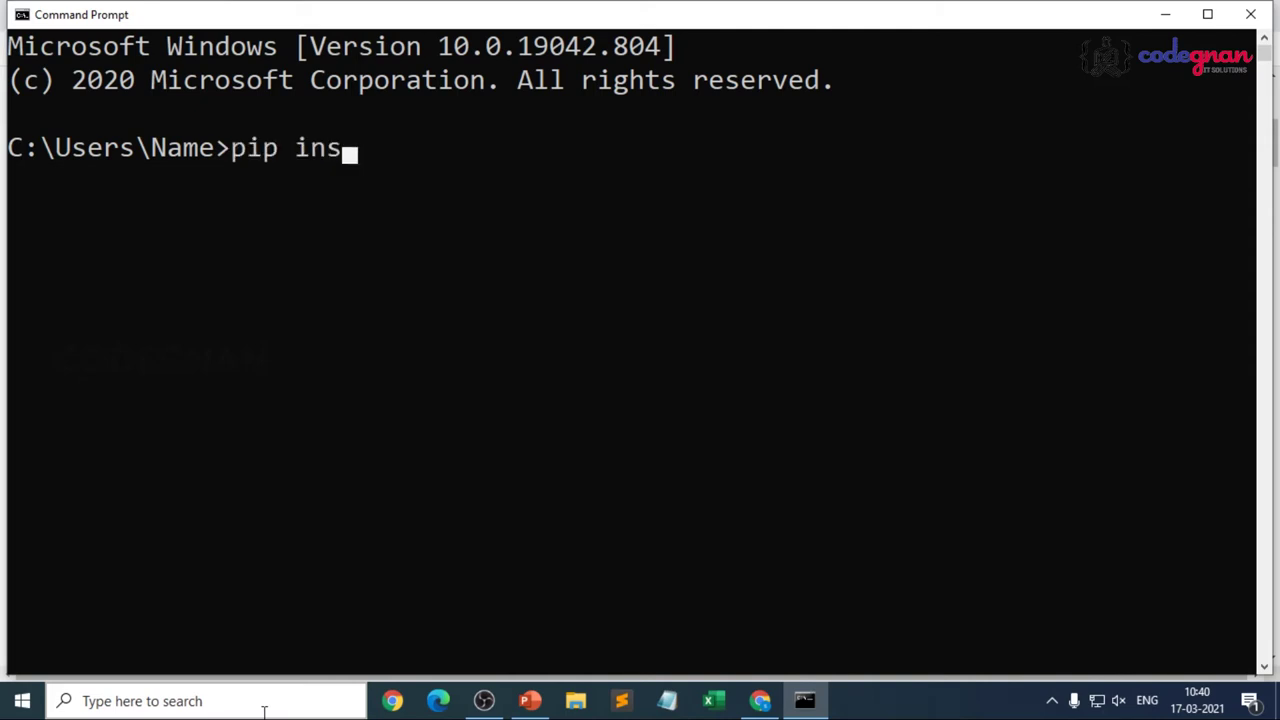
type("tall flask")
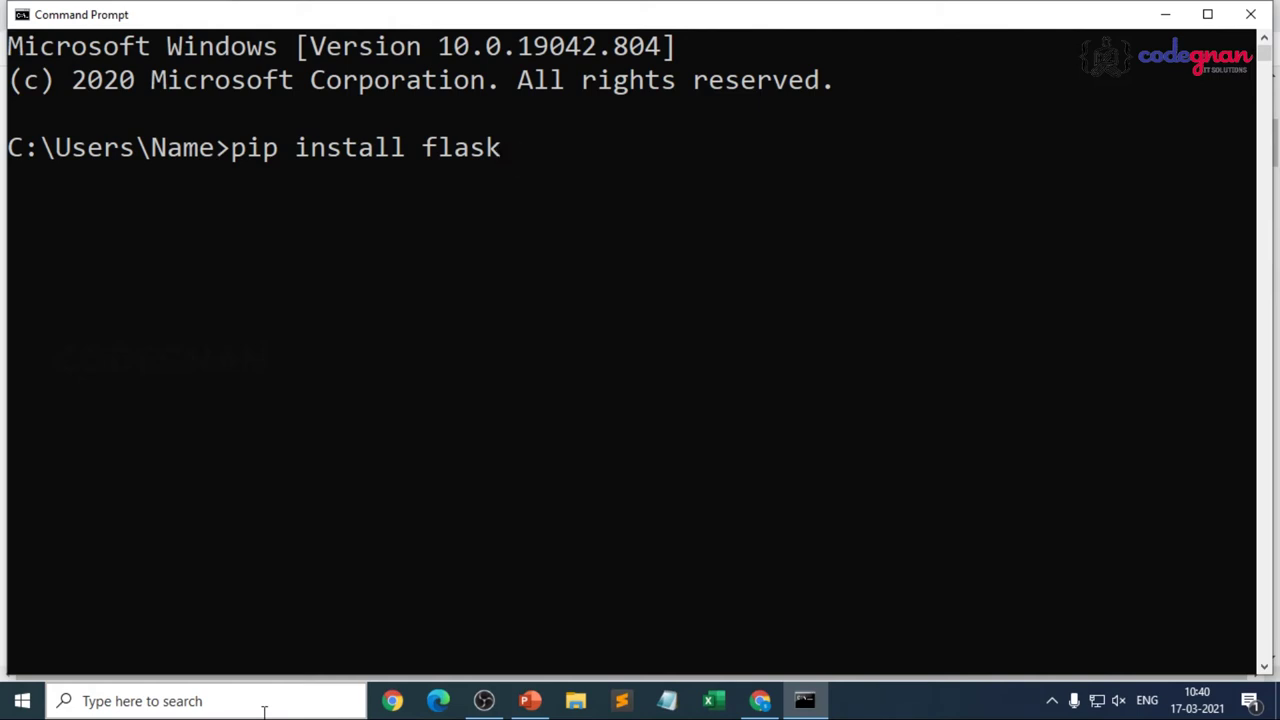
key("Return")
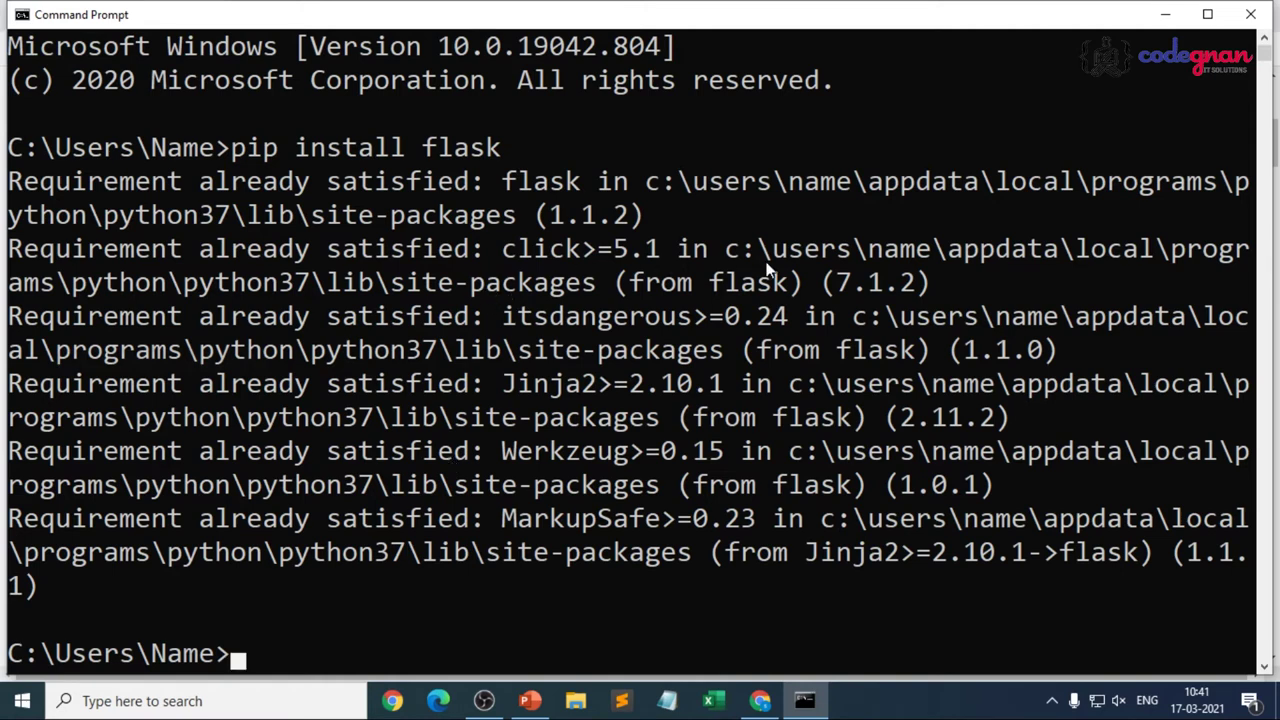
Examine the pip install output, highlighting Flask and each of its dependency packages in turn.
left_click_drag(508, 182, 898, 182)
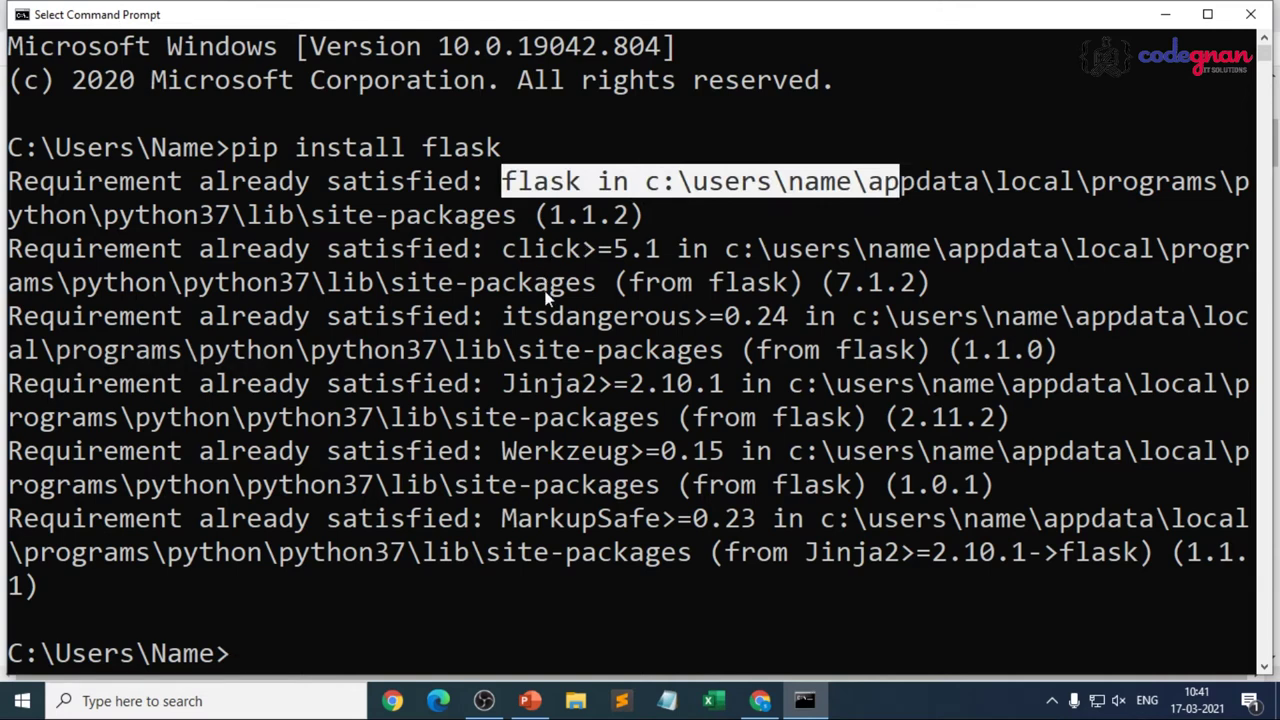
left_click_drag(518, 255, 550, 256)
left_click_drag(503, 318, 694, 318)
left_click_drag(533, 383, 626, 385)
left_click_drag(534, 451, 606, 451)
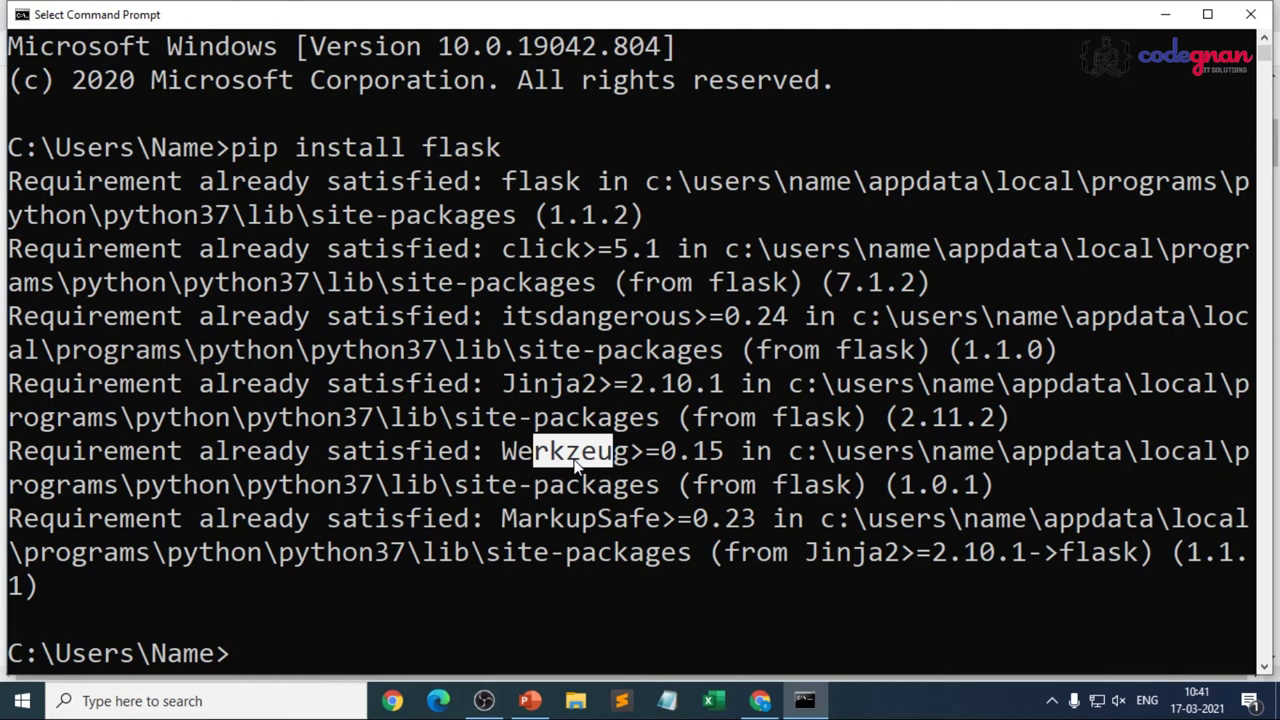
left_click_drag(503, 455, 628, 458)
left_click_drag(516, 520, 690, 522)
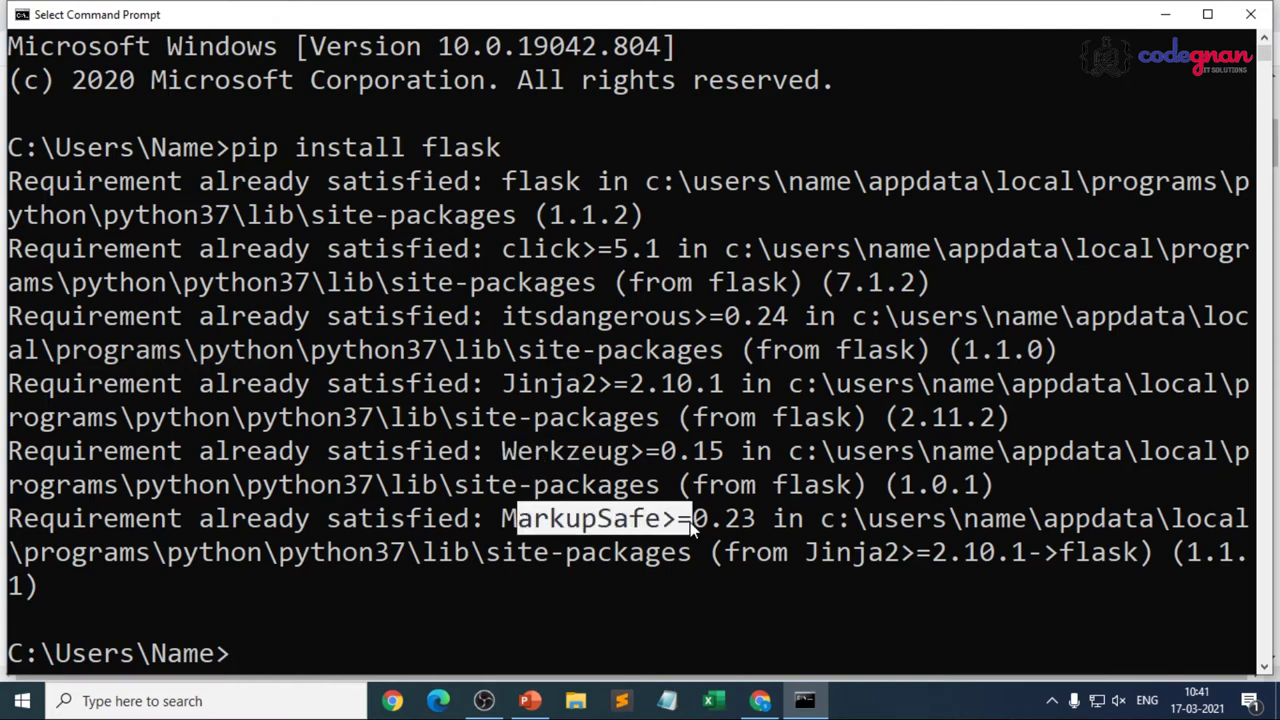
left_click_drag(516, 383, 610, 414)
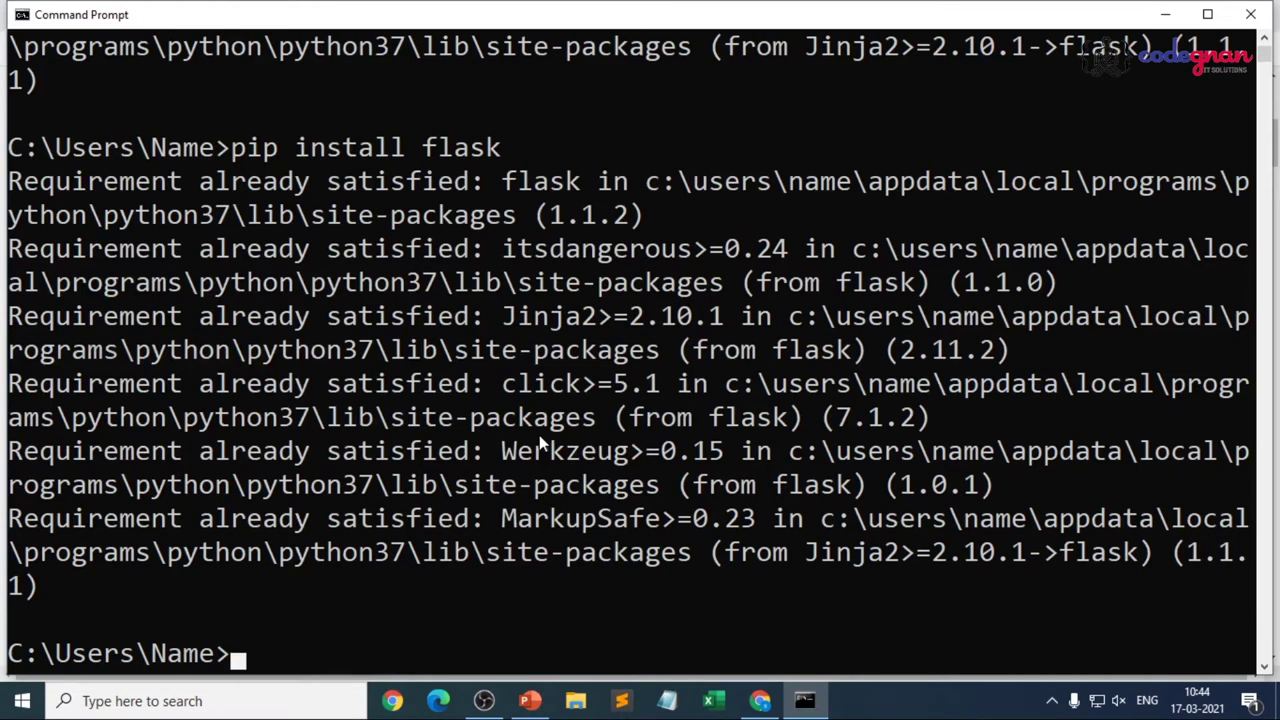
List all installed Python packages by running pip freeze at the prompt below the install output.
scroll(539, 435, "down", 1)
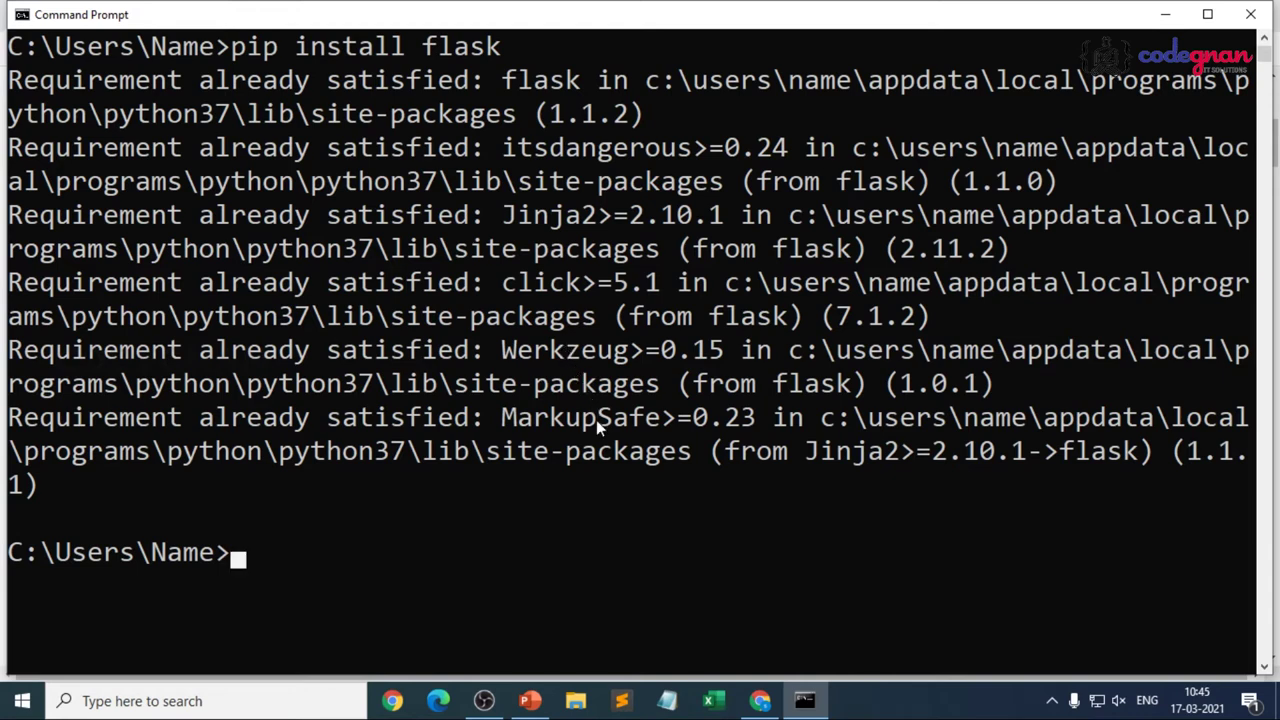
scroll(590, 448, "down", 1)
scroll(474, 471, "down", 2)
type("pip frre")
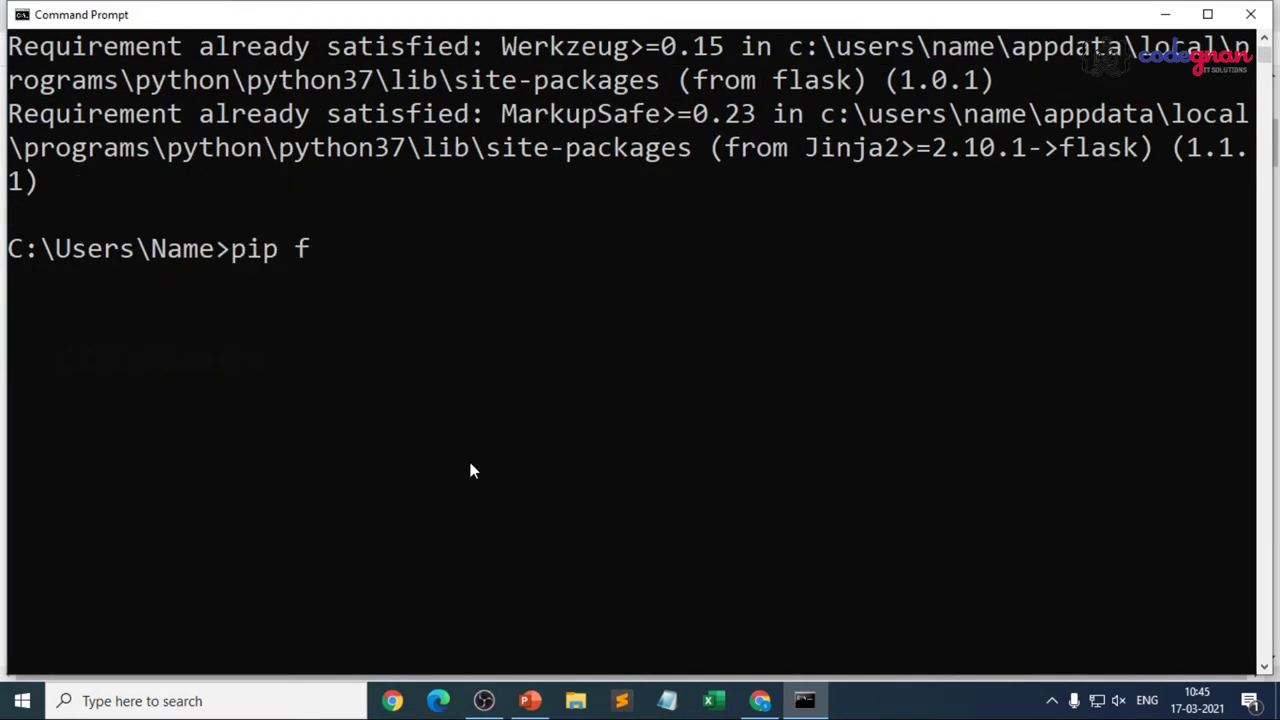
key("BackSpace")
key("BackSpace")
type("eexe")
key("BackSpace")
key("BackSpace")
type("ze")
key("Return")
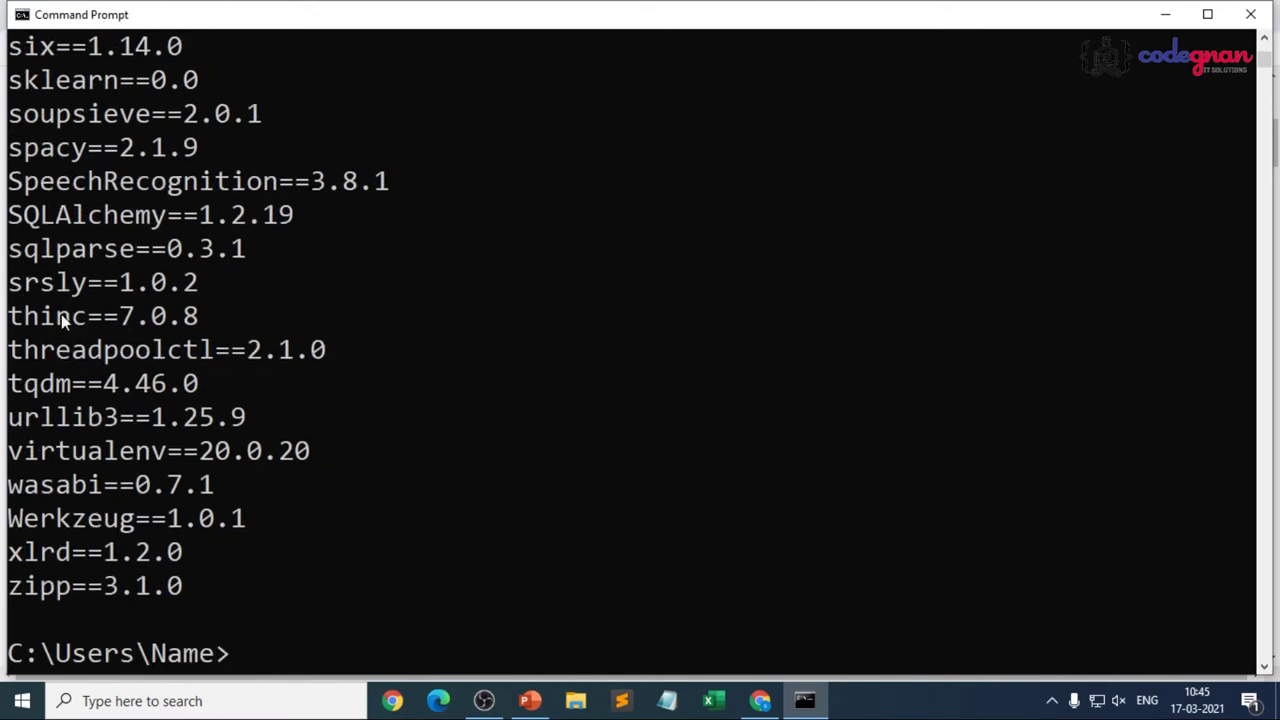
Look through the pip freeze list for Flask and its dependencies, then return towards the end of the output.
scroll(62, 314, "up", 5)
scroll(84, 220, "up", 8)
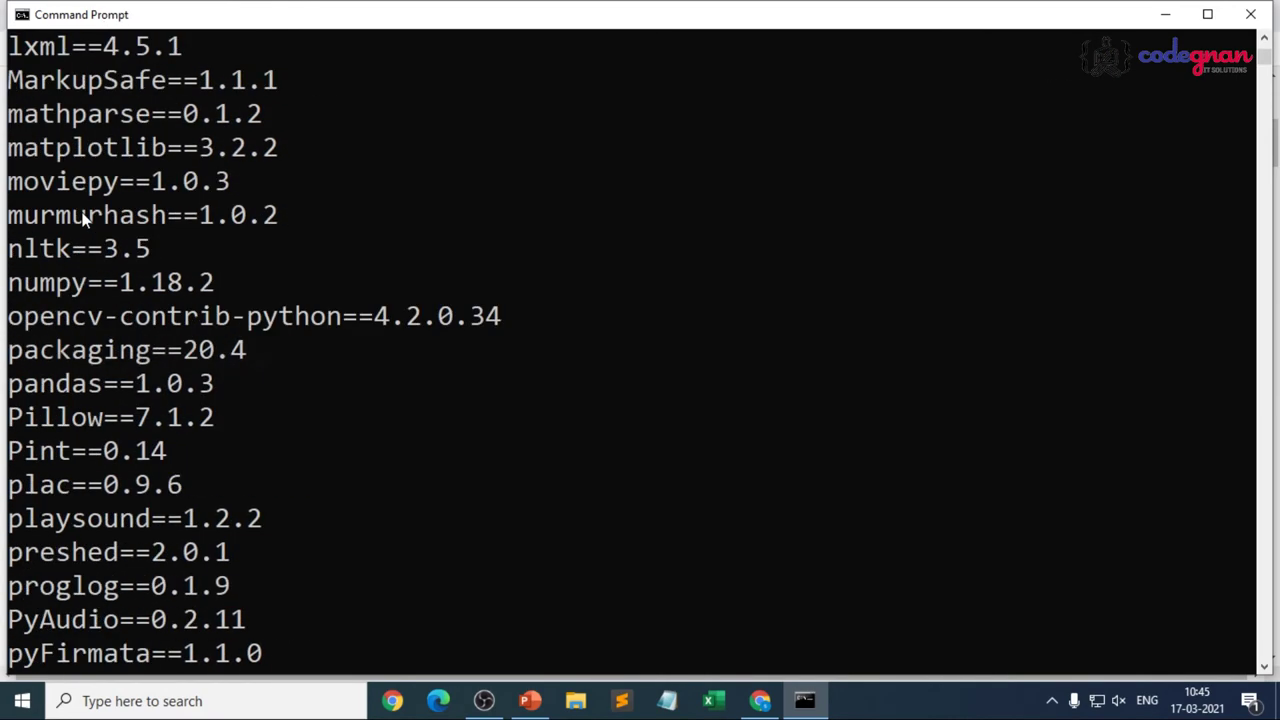
scroll(80, 222, "up", 2)
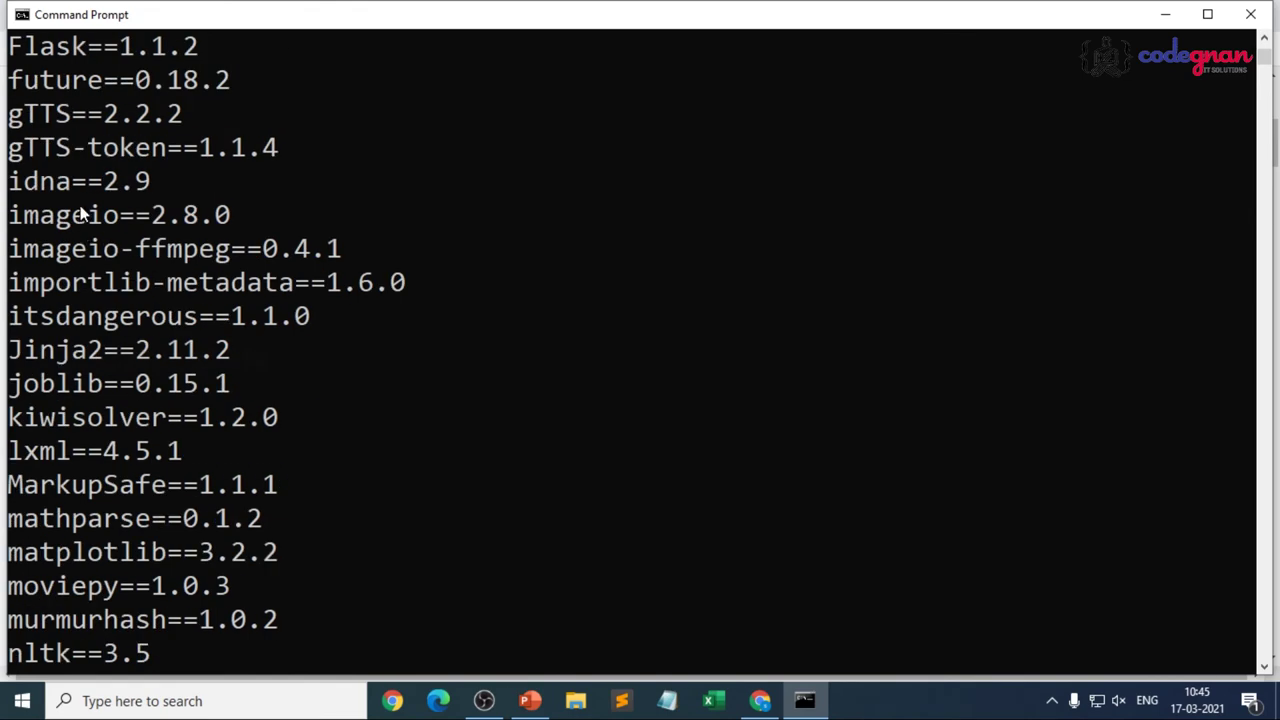
scroll(80, 147, "up", 1)
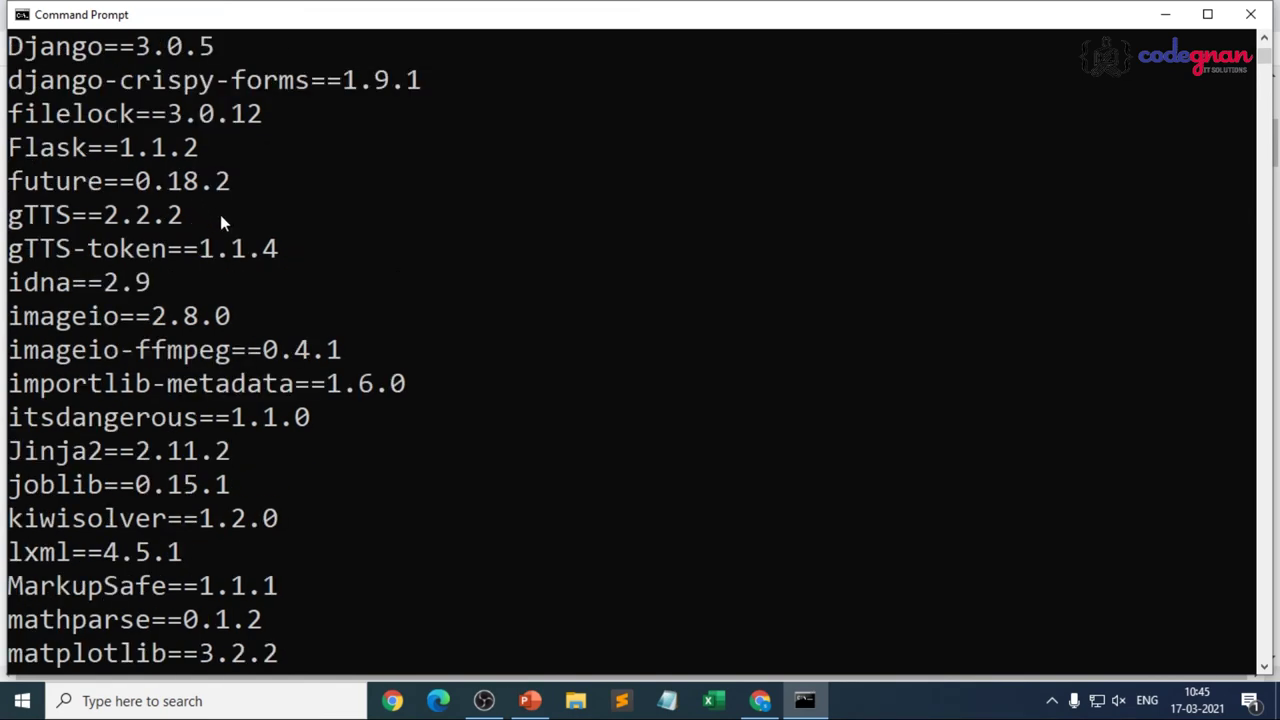
scroll(290, 250, "down", 5)
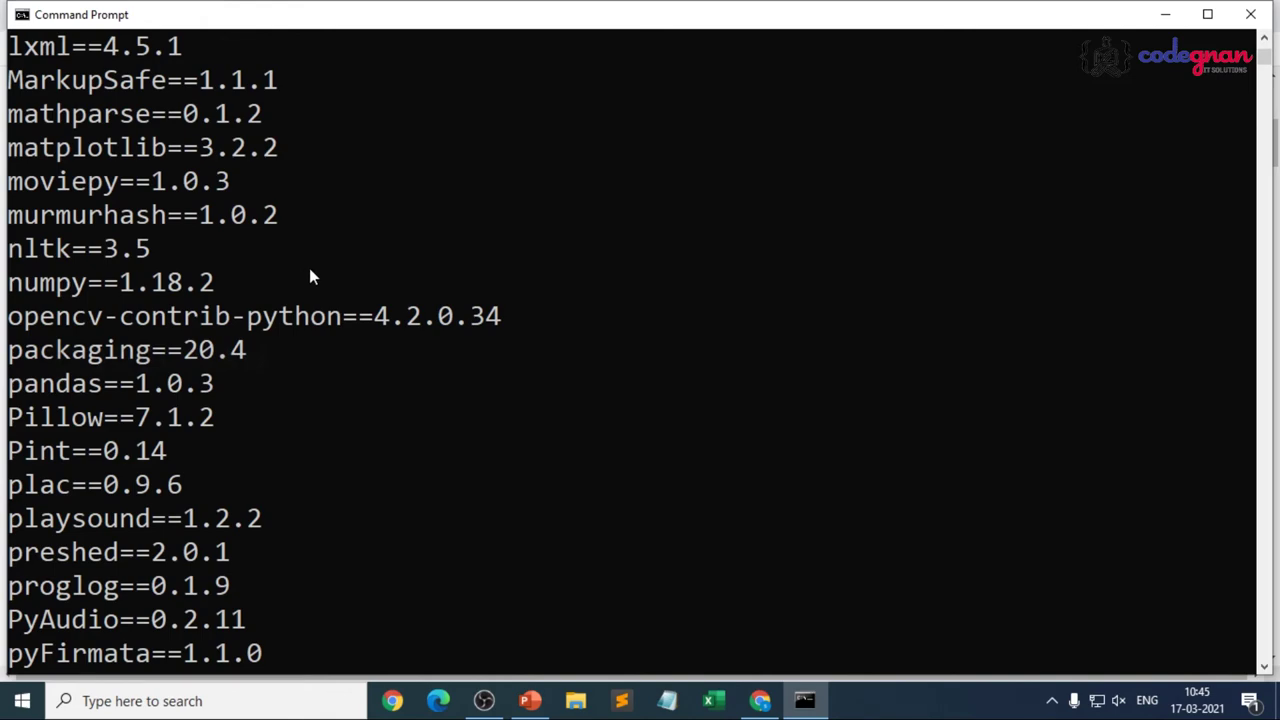
scroll(305, 272, "down", 6)
scroll(319, 290, "down", 9)
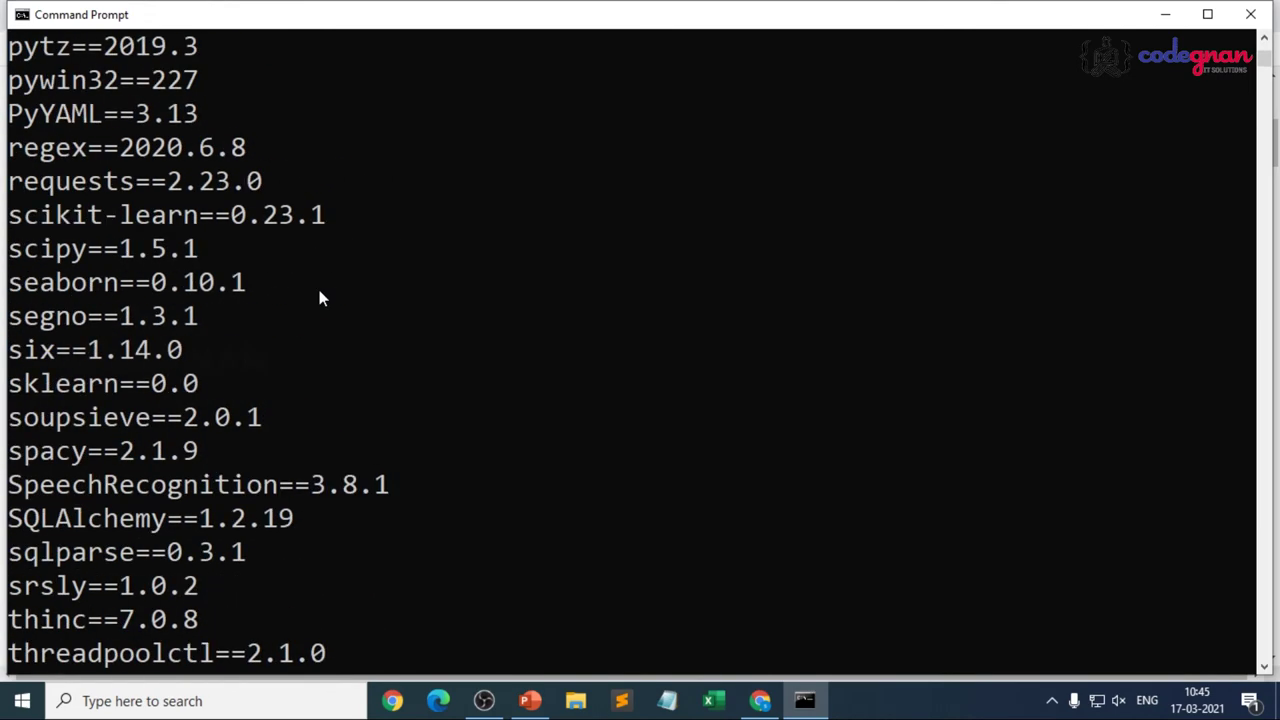
Launch IDLE (Python 3.7 64-bit), maximize its shell window and create a new blank file.
left_click(190, 701)
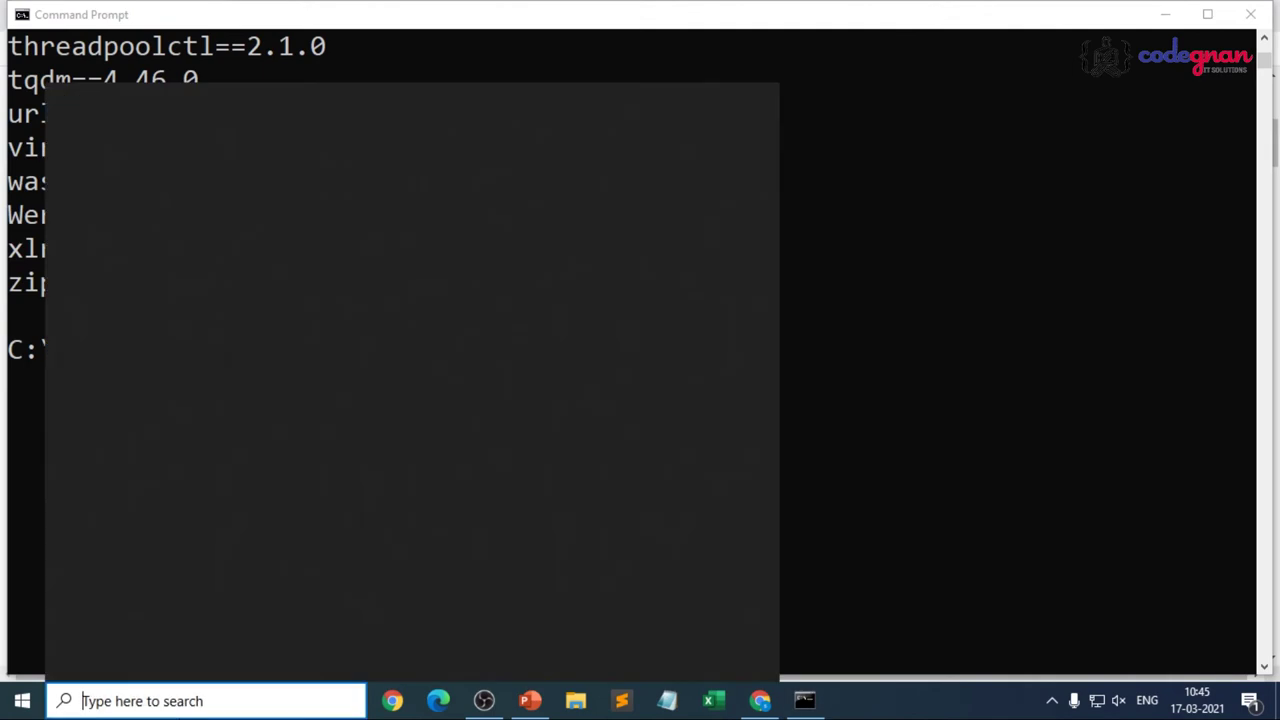
type("idle")
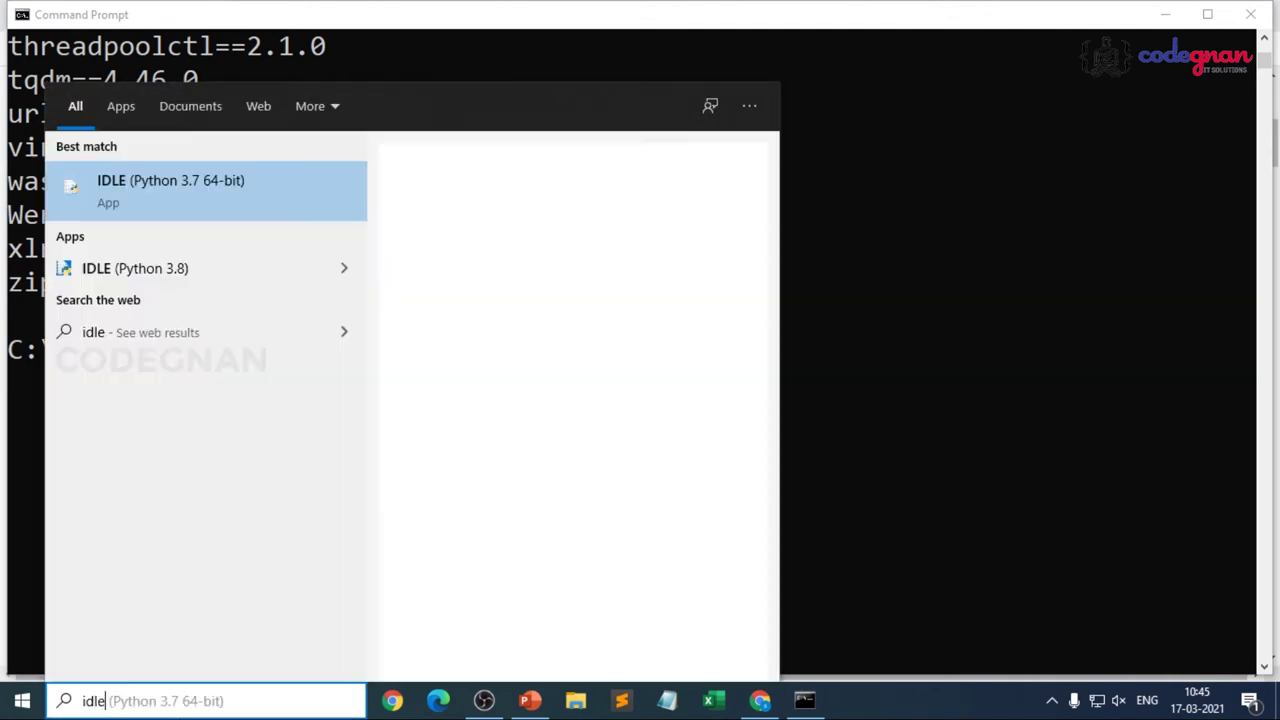
key("Return")
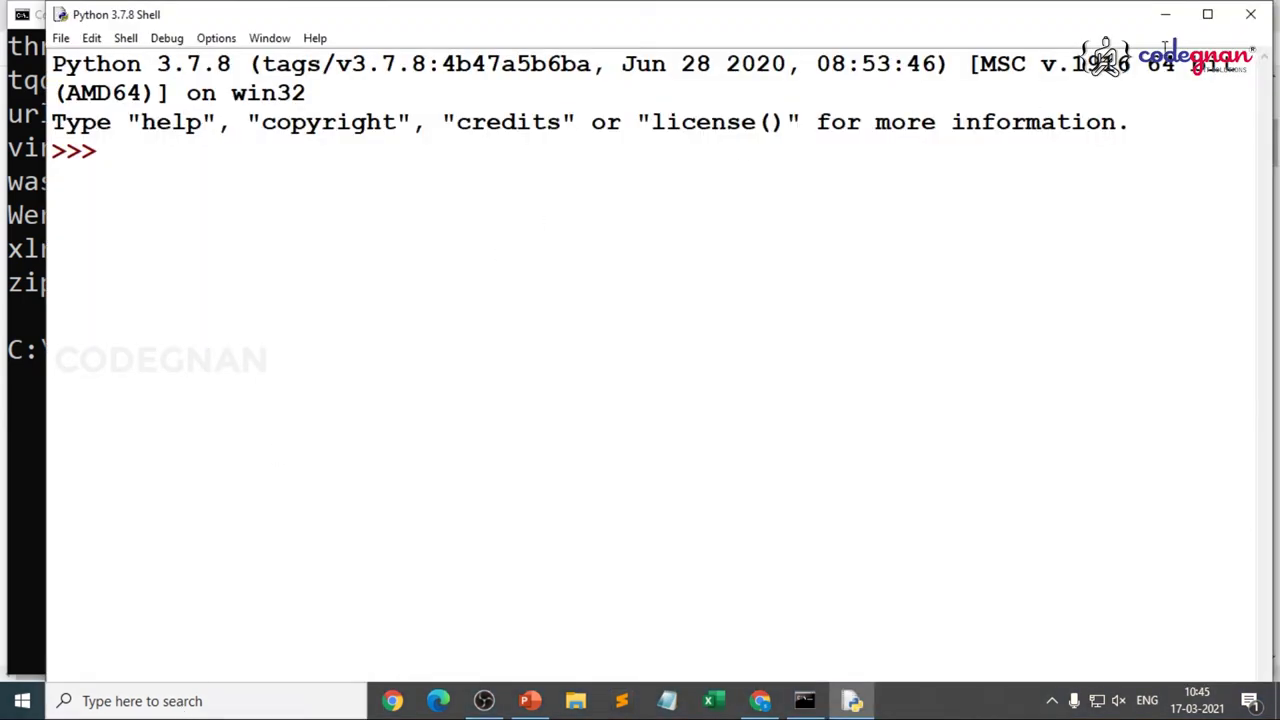
left_click(1207, 14)
left_click(15, 30)
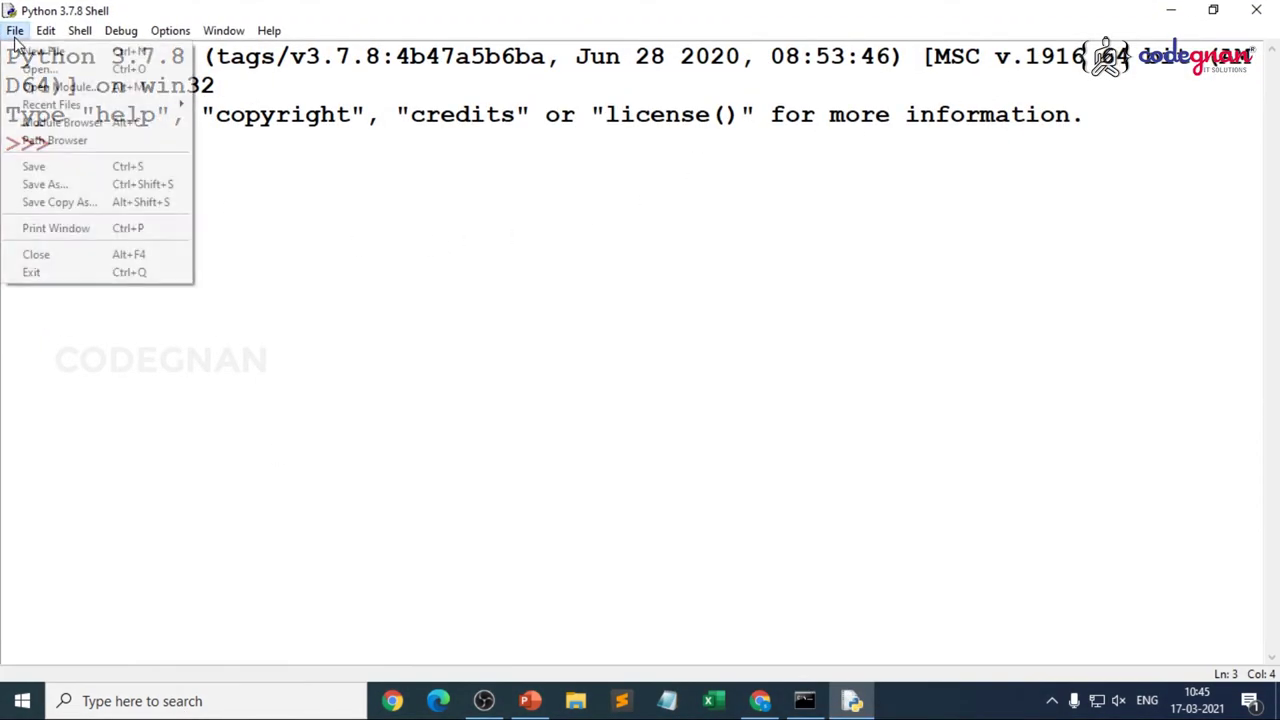
left_click(40, 51)
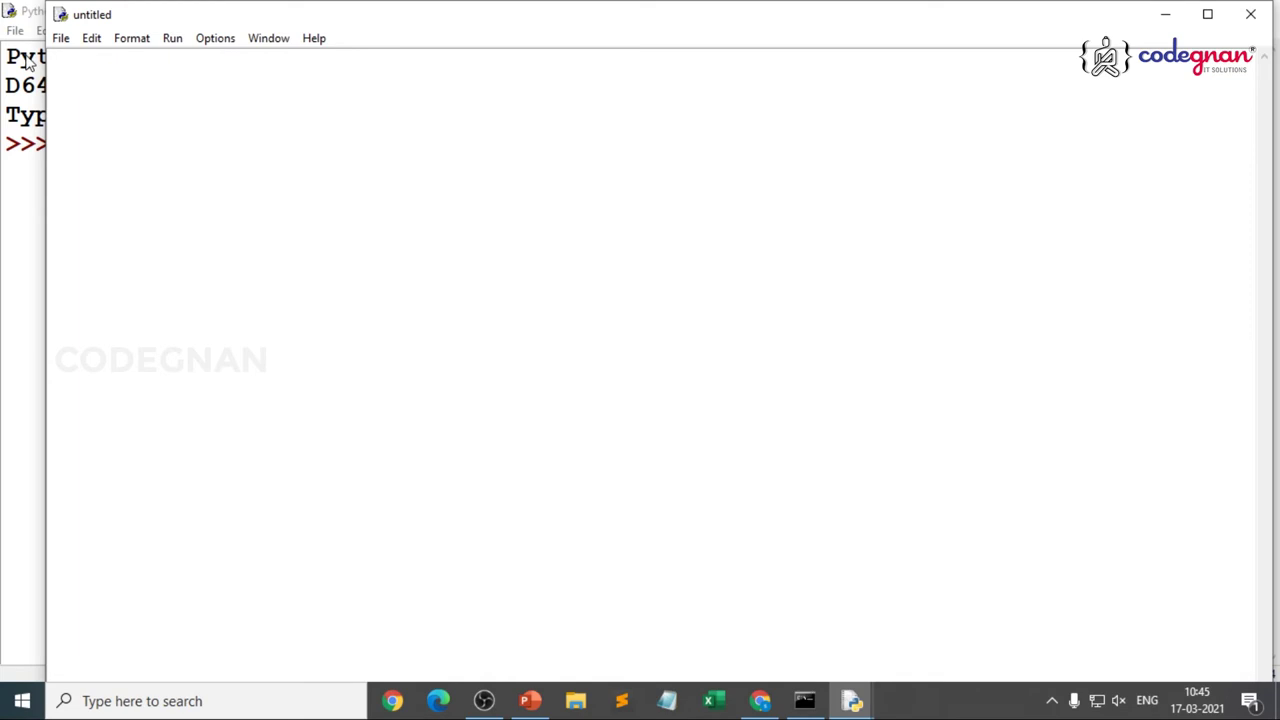
Save the untitled file to the Desktop as a Python file named firstflask.
key("ctrl+s")
left_click(139, 210)
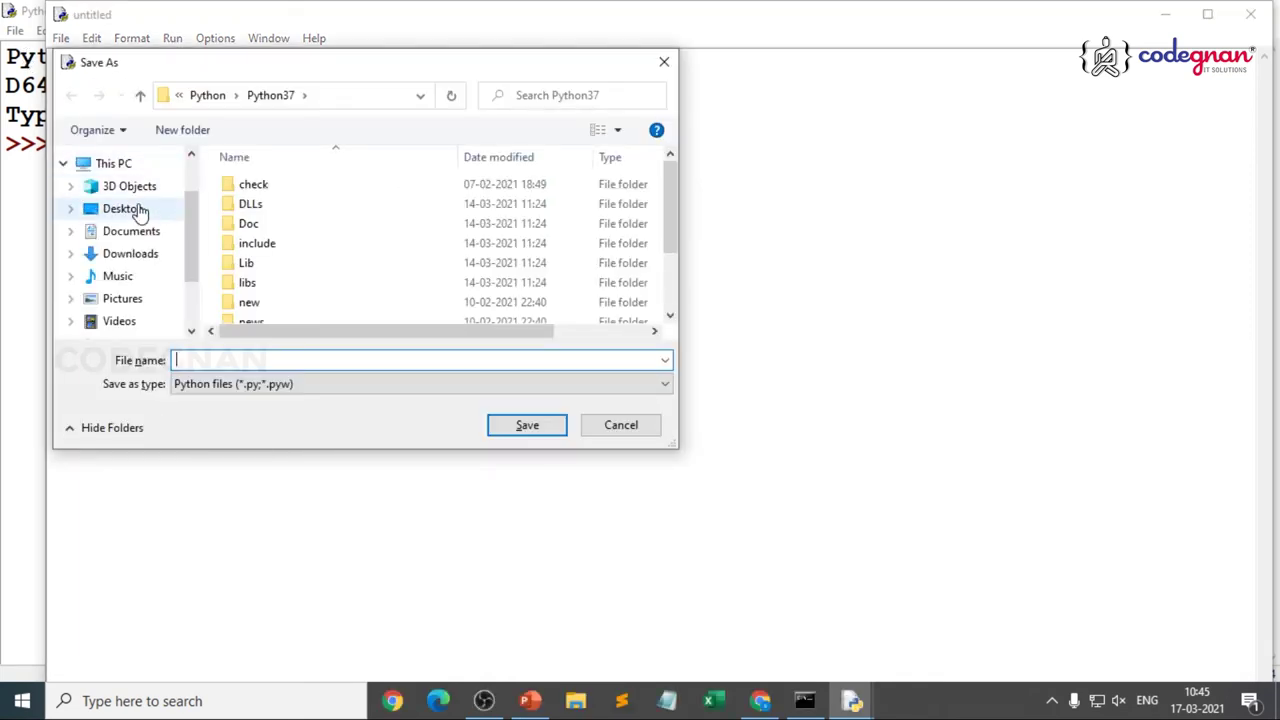
left_click(72, 97)
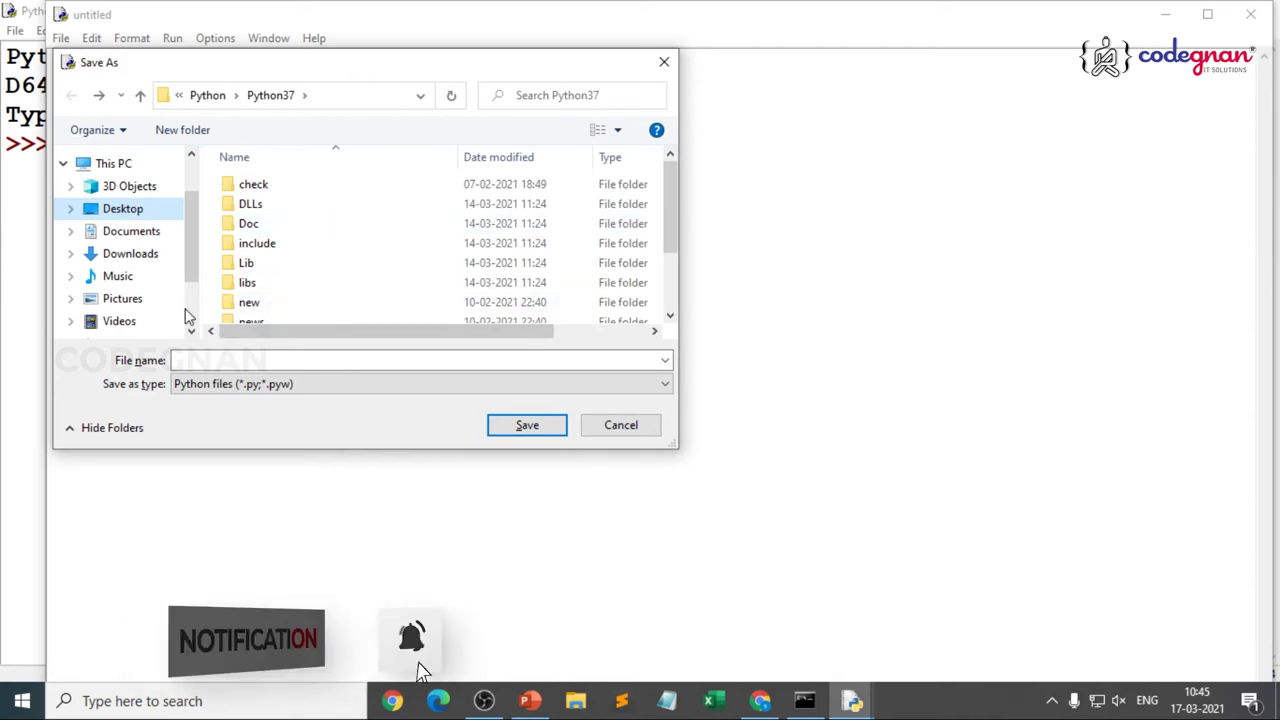
left_click(126, 209)
left_click(222, 358)
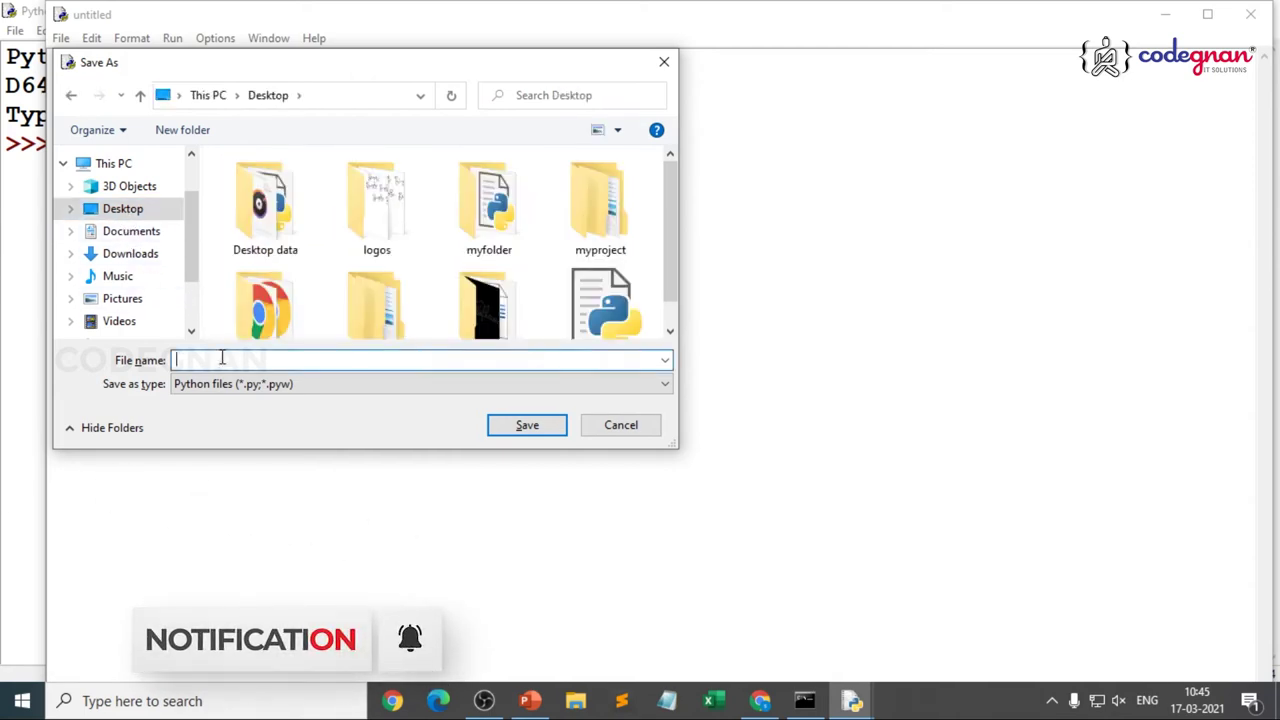
type("f")
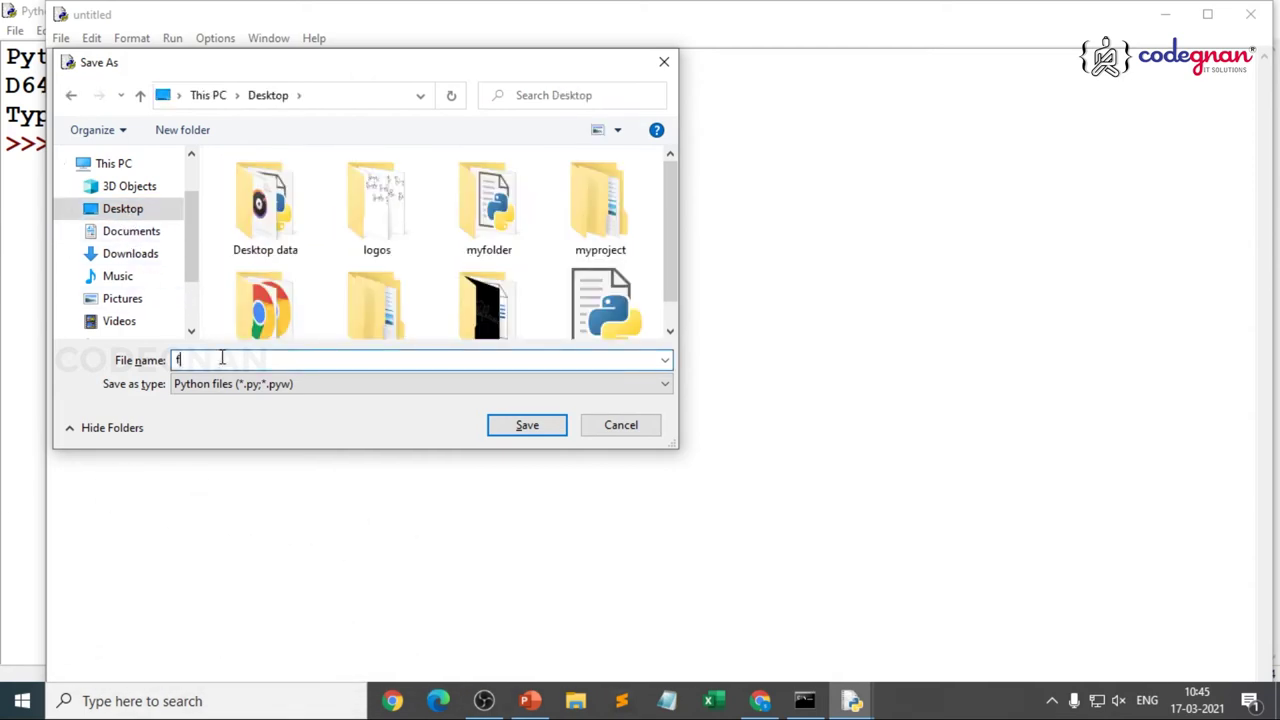
type("irstflask")
key("Return")
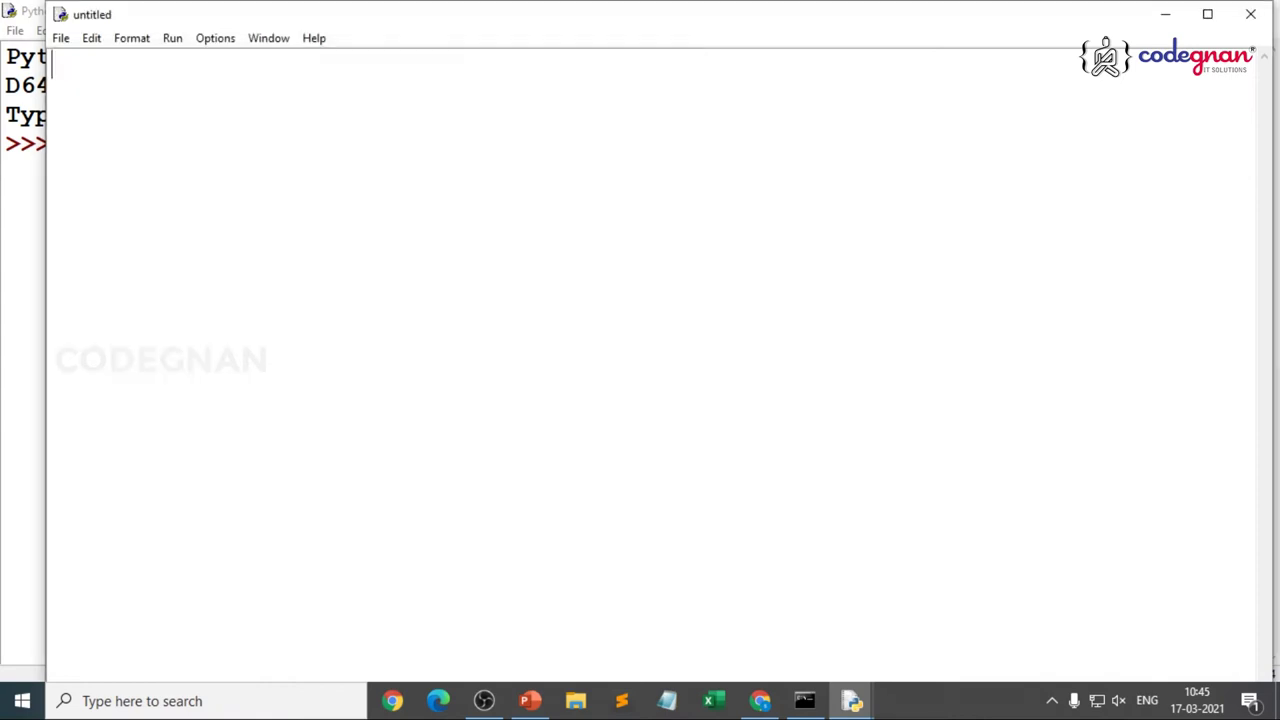
Maximize the firstflask.py editor window and add the comment "#First Flask Application" on the first line.
left_click(1205, 14)
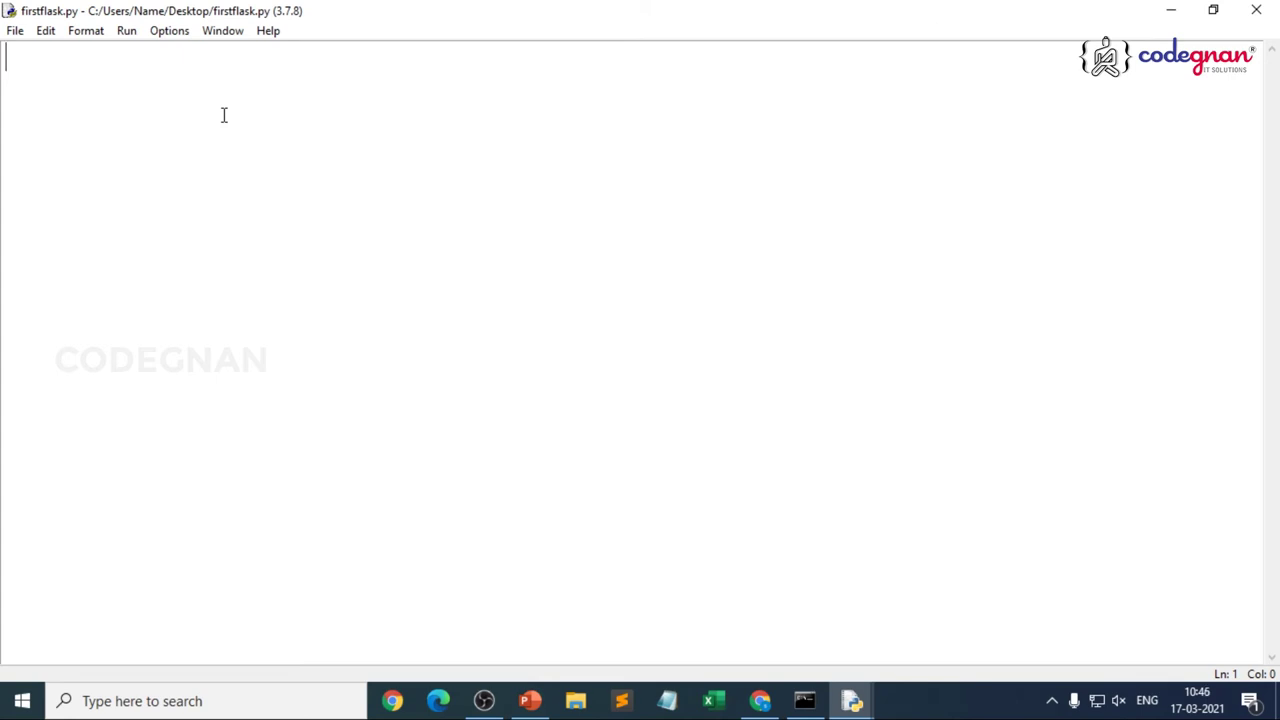
type("#First Flask Application")
key("Return")
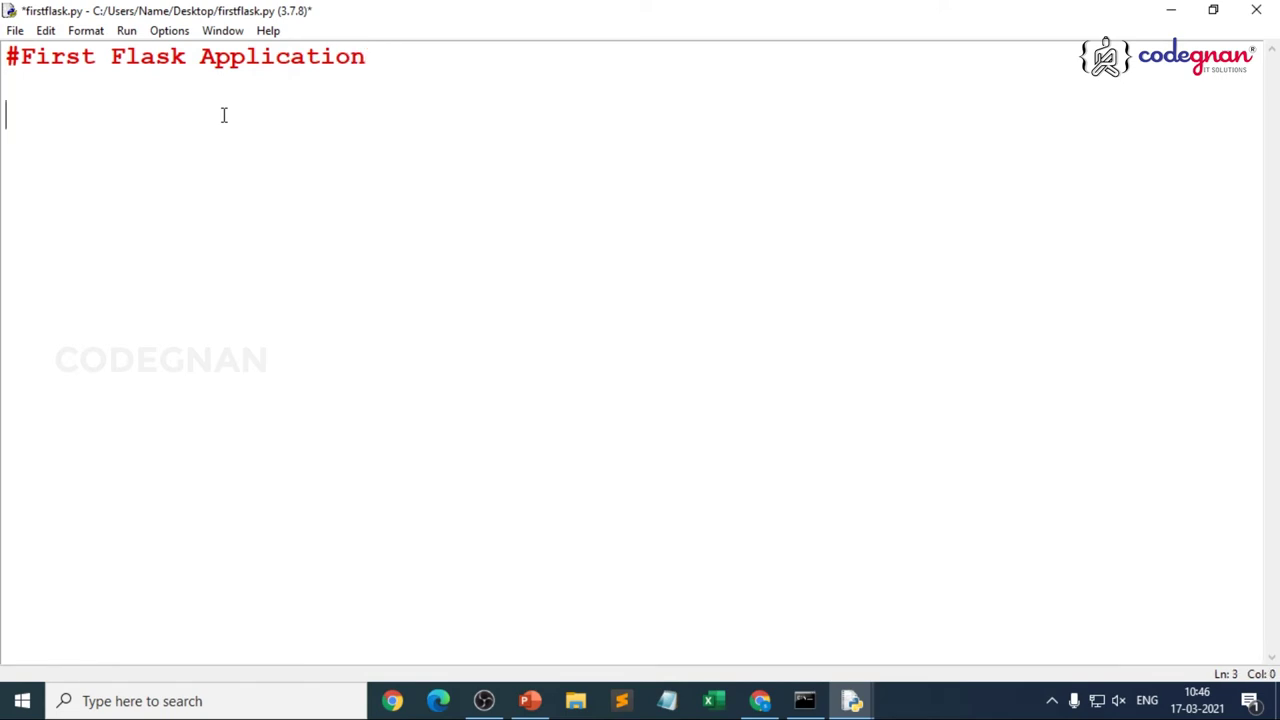